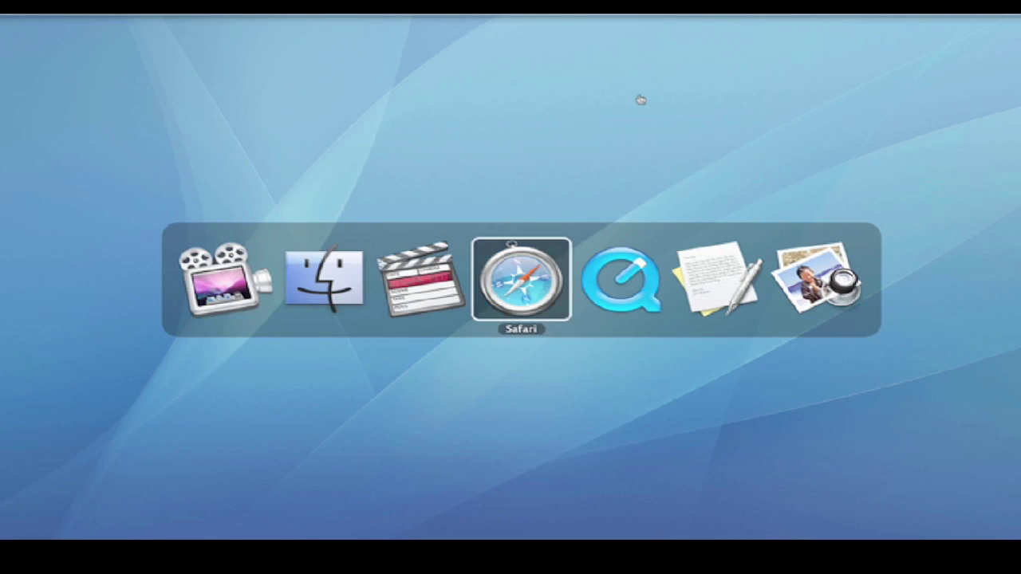
key(super+Tab)
key(super+Tab)
key(super+Tab)
key(super+Tab)
key(super+Tab)
key(super+Tab)
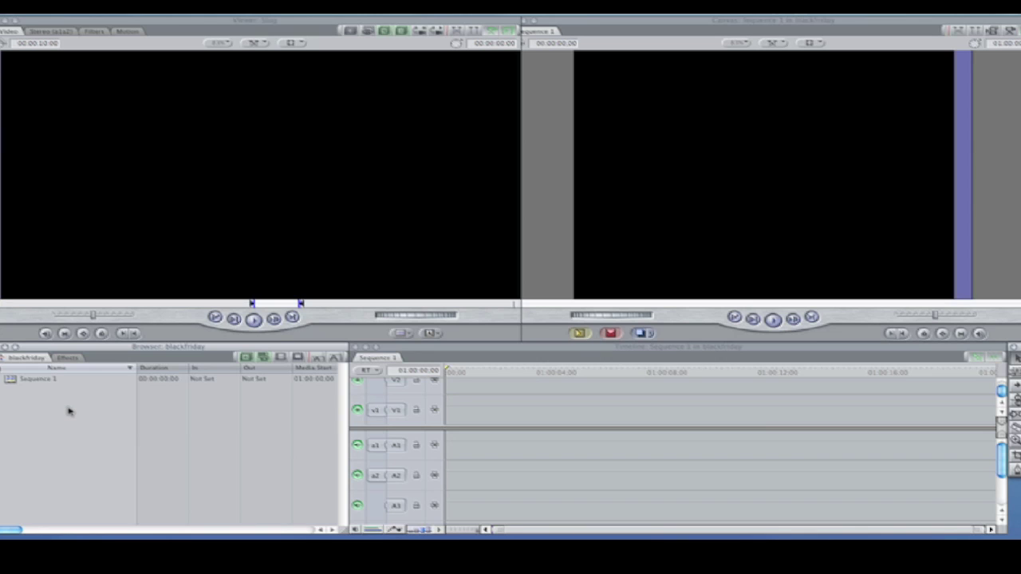
Step: Switch to Final Cut Pro and import rainblackfriday.MP4 from Desktop > Black Friay Videos > 100VIDEO
key(super+i)
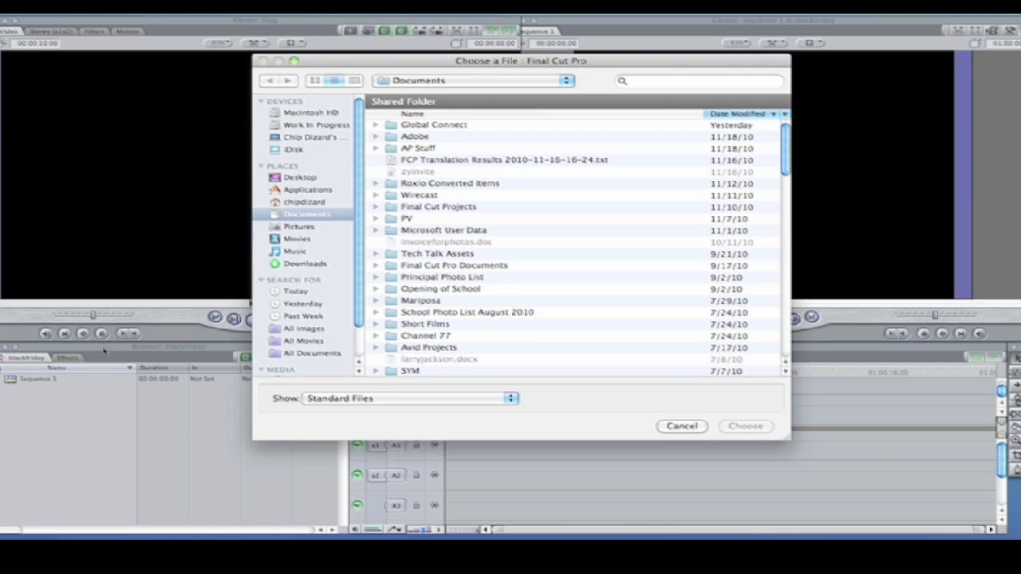
click(311, 194)
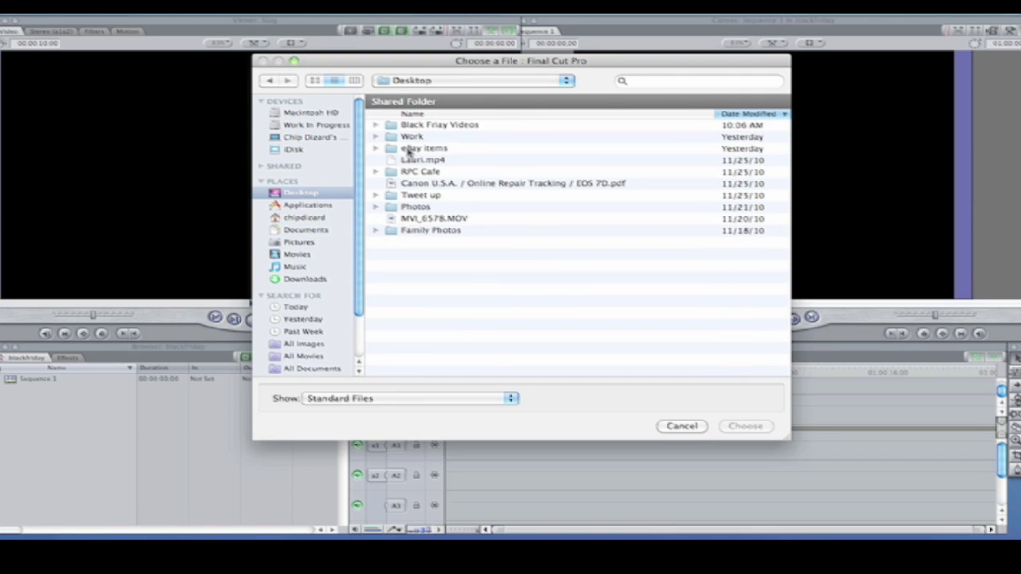
double_click(419, 126)
double_click(417, 126)
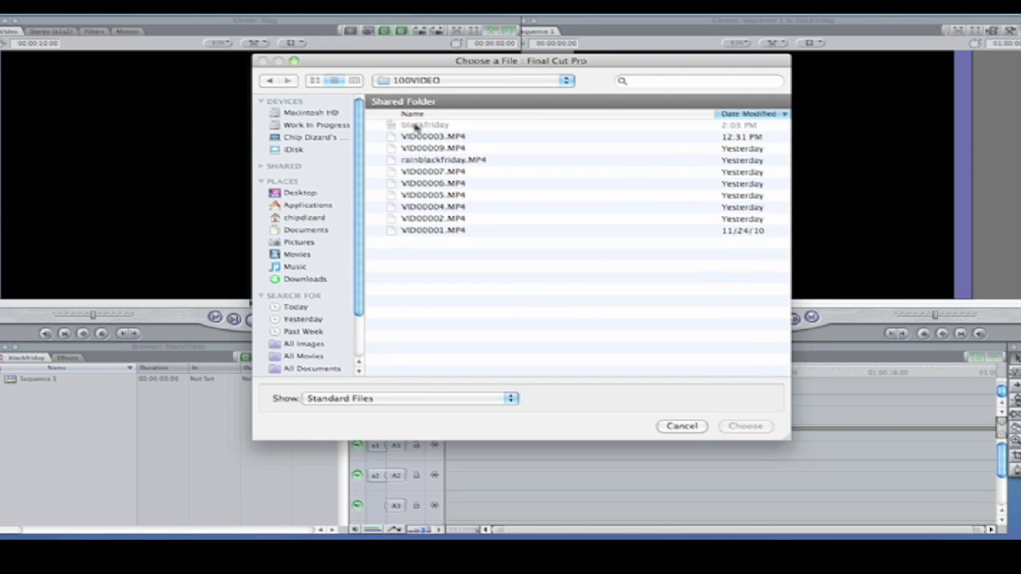
double_click(436, 161)
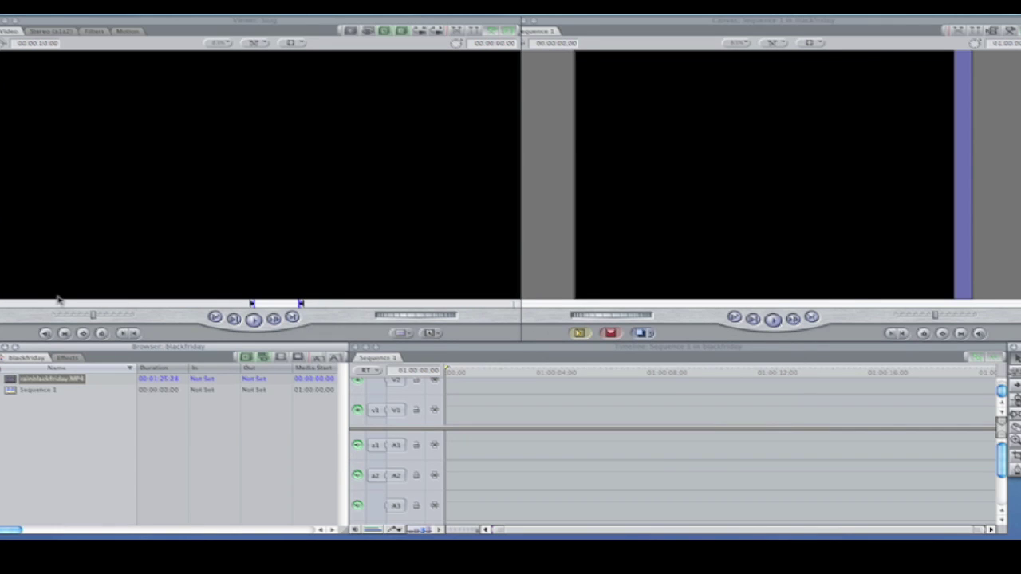
Step: Load rainblackfriday.MP4 in the Viewer and mark In 00:00:18:09 and Out 00:00:25:21
drag(57, 299, 57, 302)
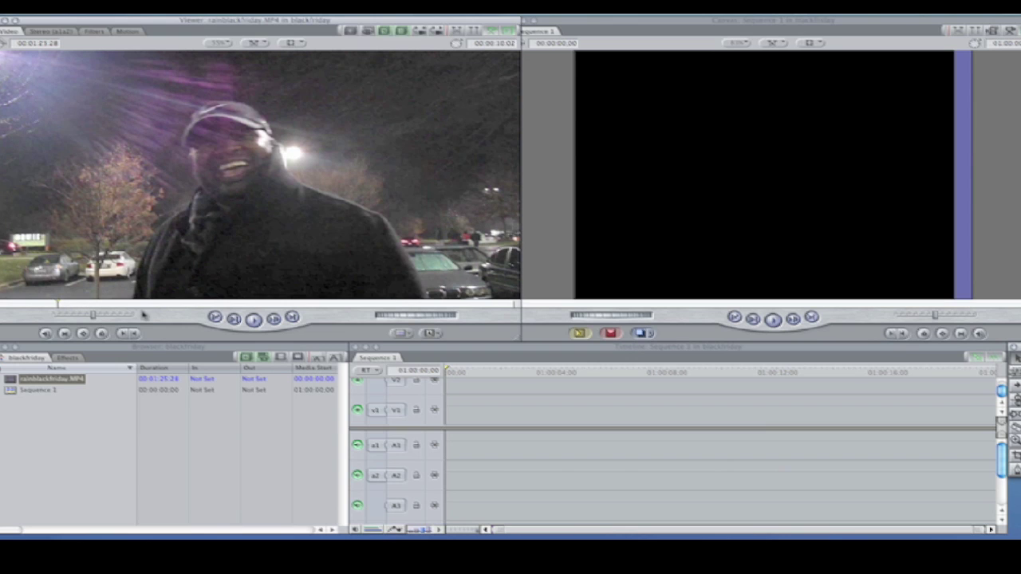
click(106, 303)
key(i)
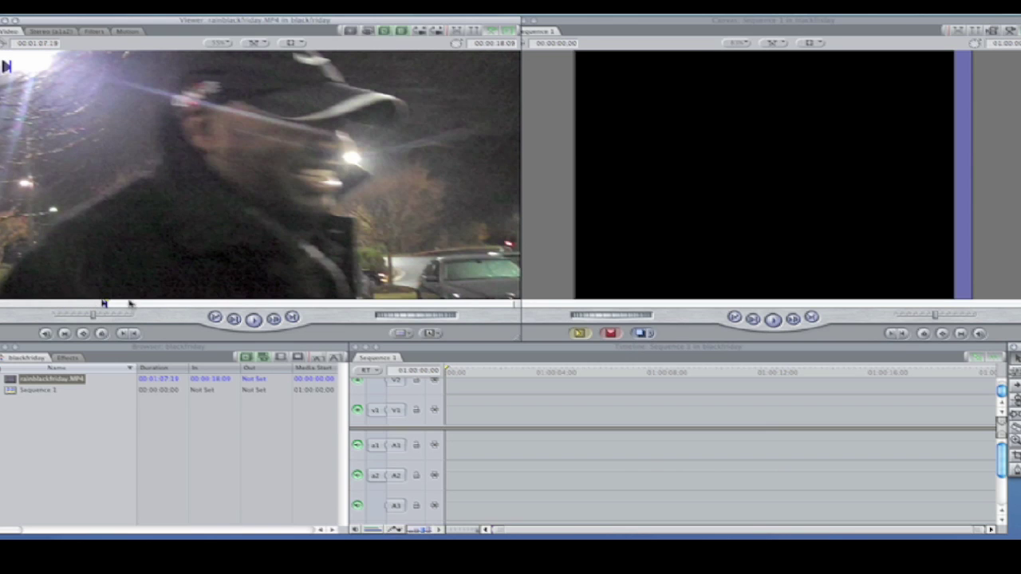
click(152, 304)
key(o)
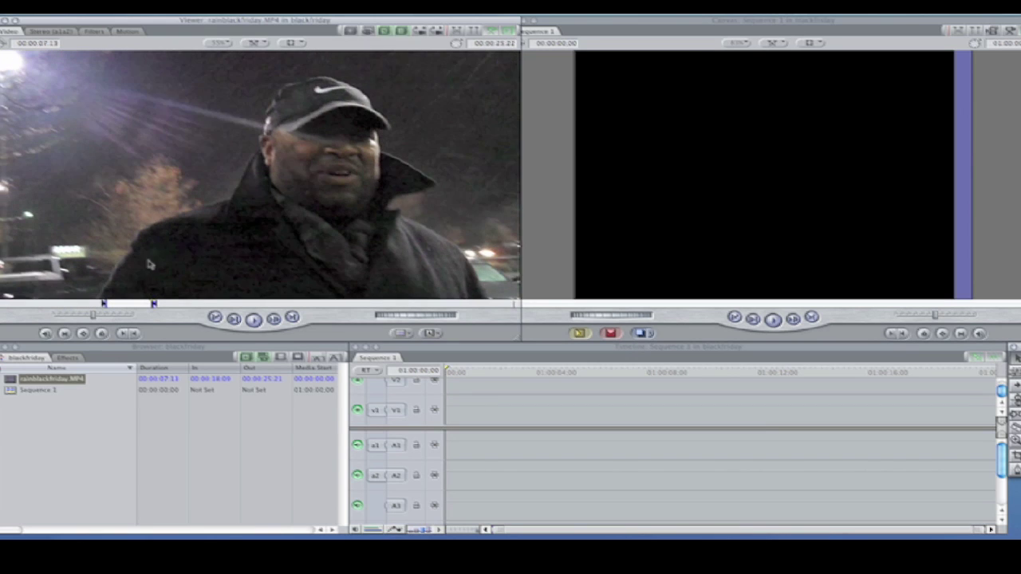
Step: Overwrite the marked portion into Sequence 1, match sequence settings, and play it back
click(611, 333)
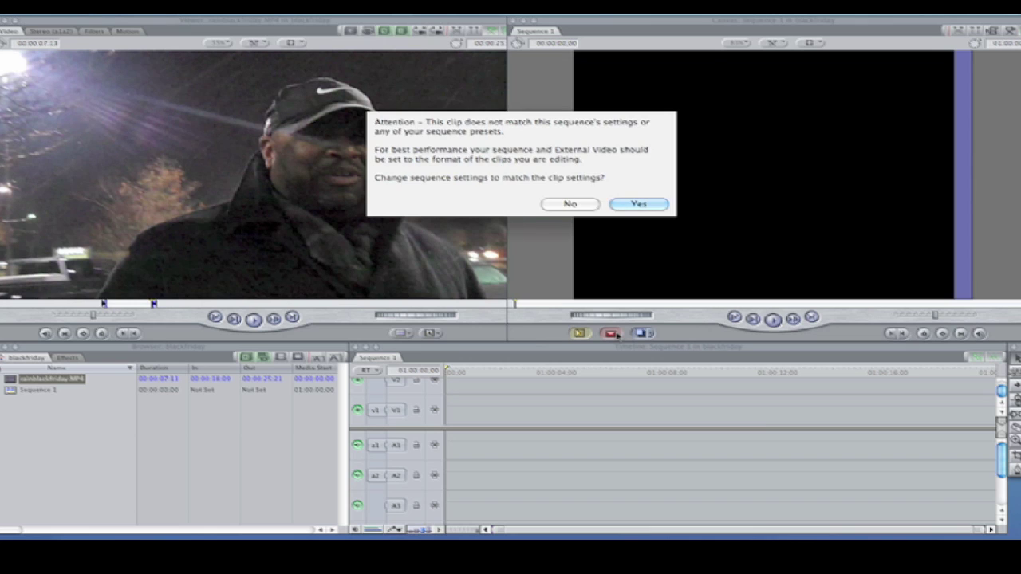
click(620, 209)
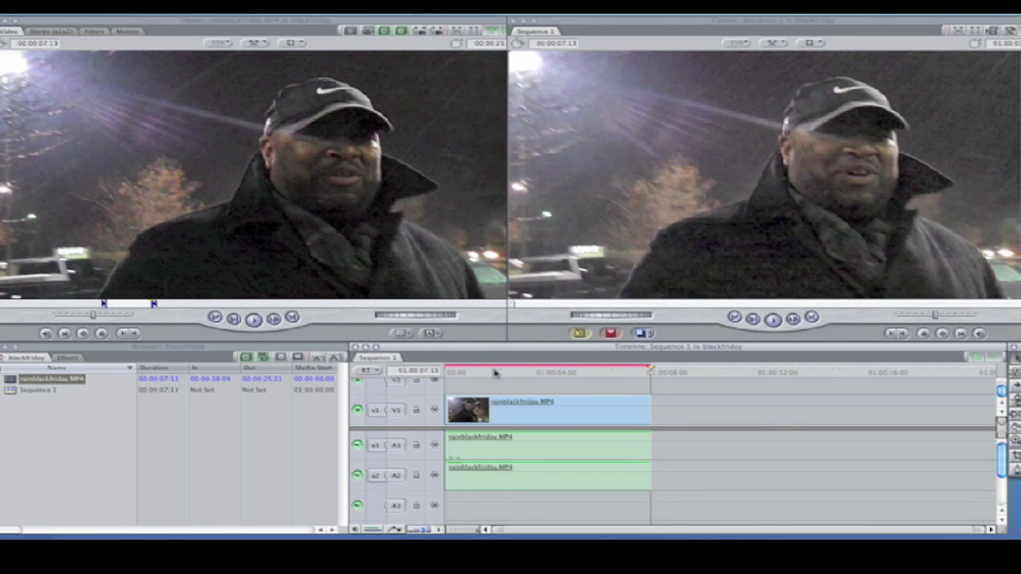
click(494, 372)
key(space)
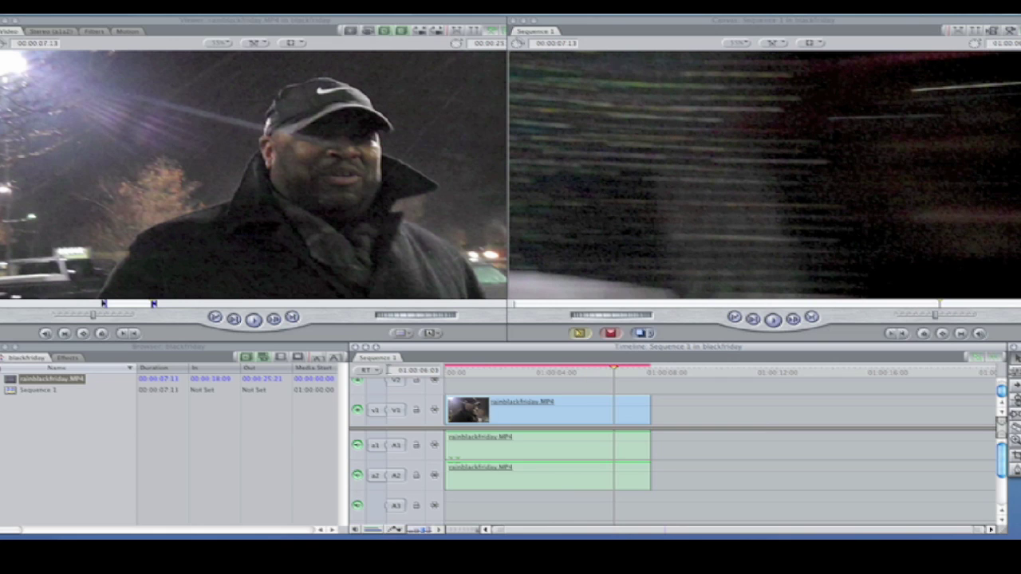
mouse_move(447, 528)
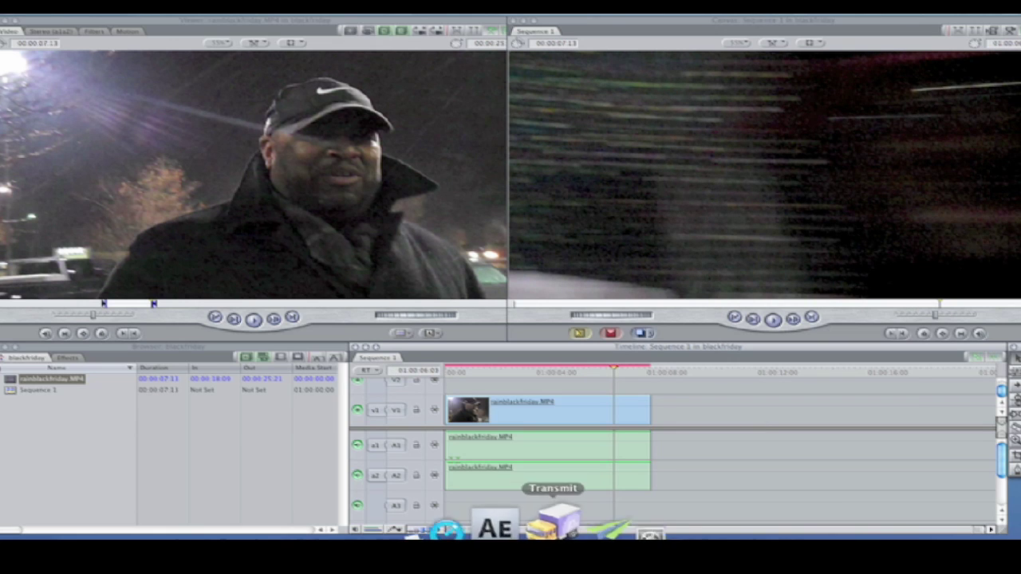
Step: Launch MPEG Streamclip and open Black Friay Videos/100VIDEO/rainblackfriday.MP4
click(414, 516)
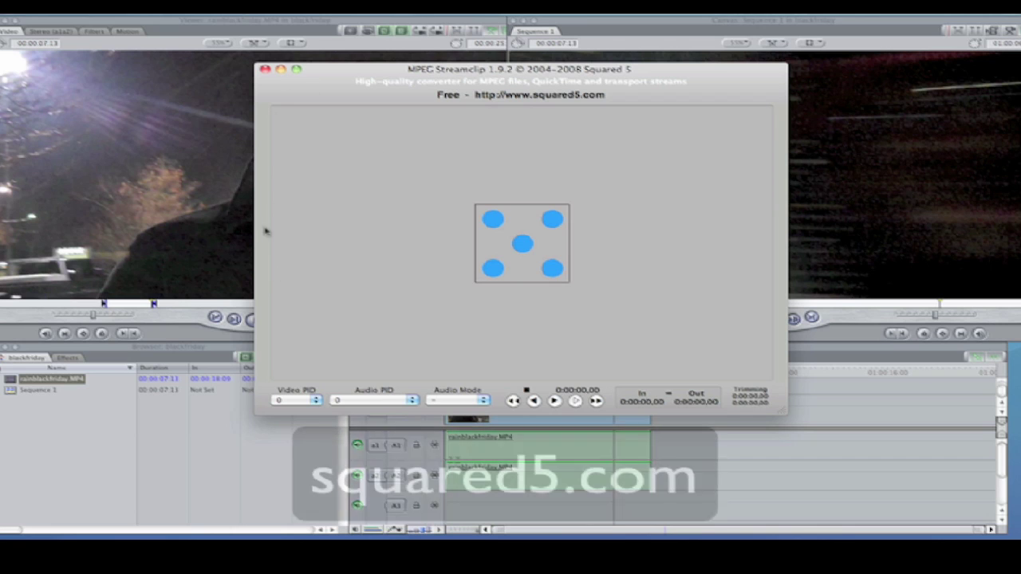
click(146, 14)
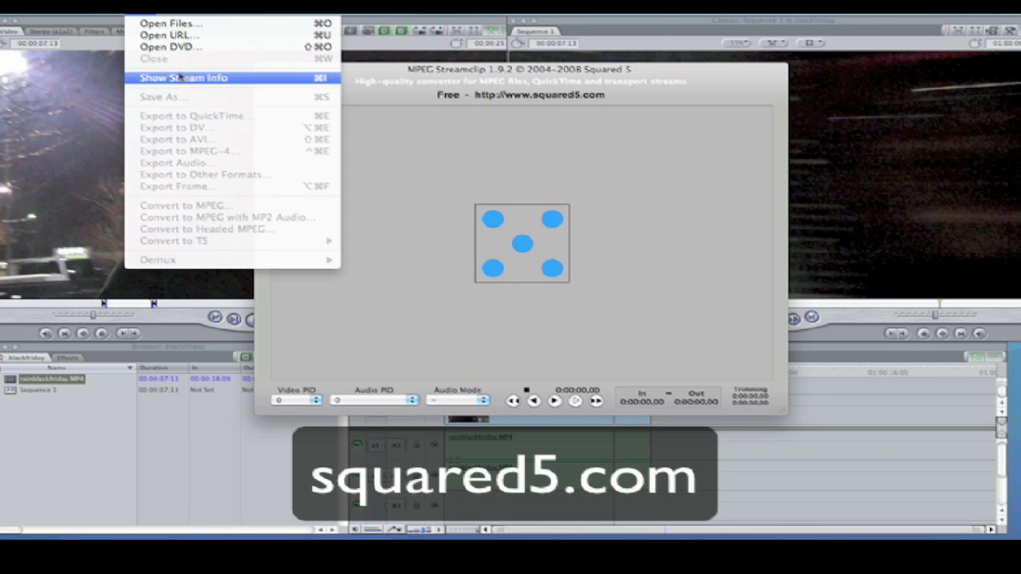
click(170, 24)
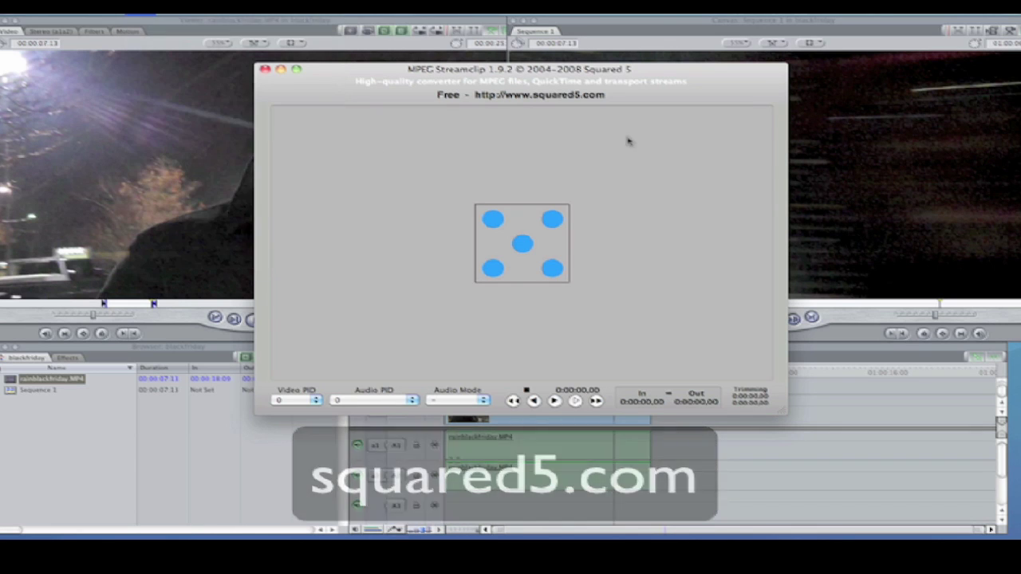
click(348, 225)
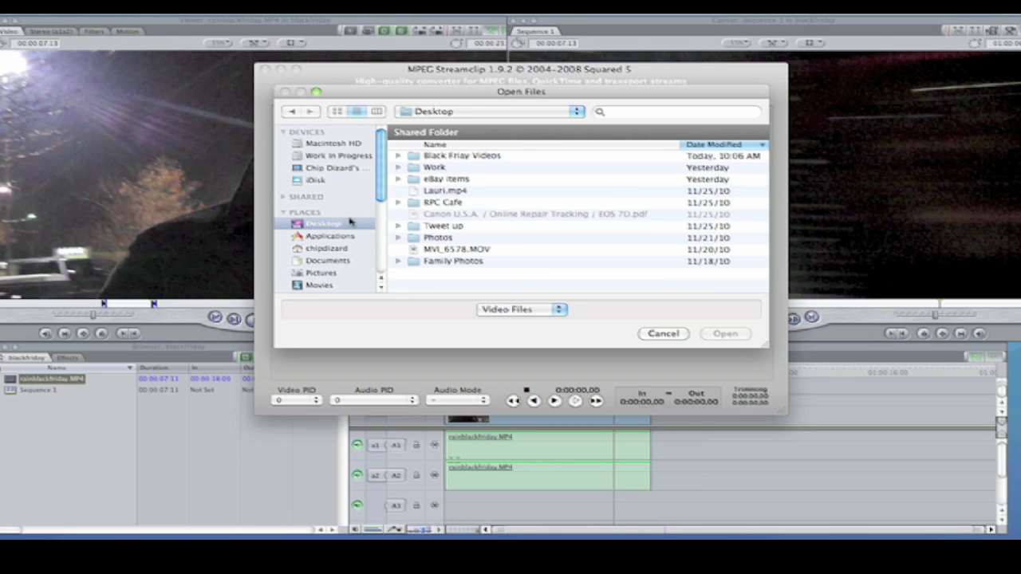
double_click(443, 157)
double_click(440, 156)
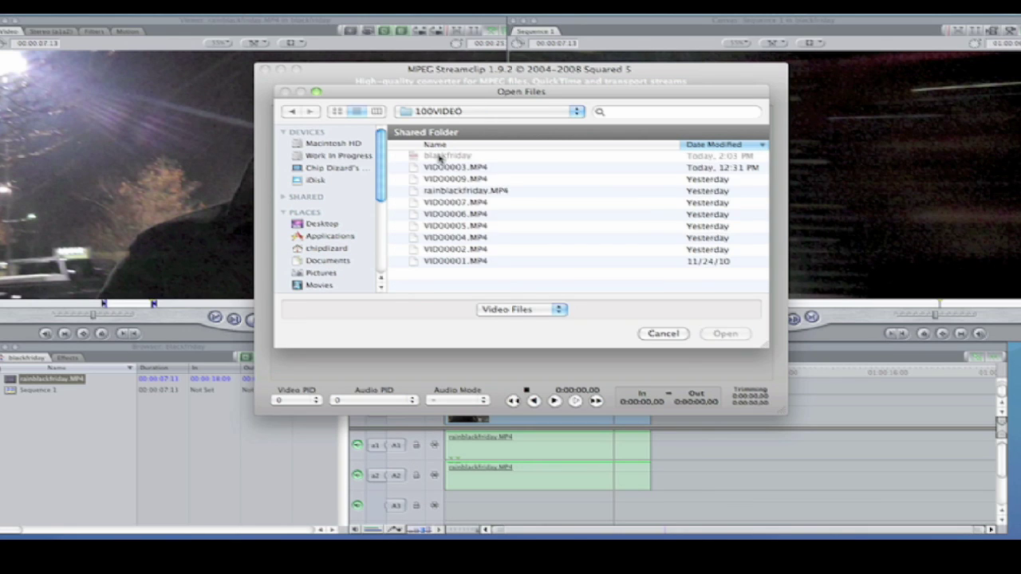
double_click(466, 191)
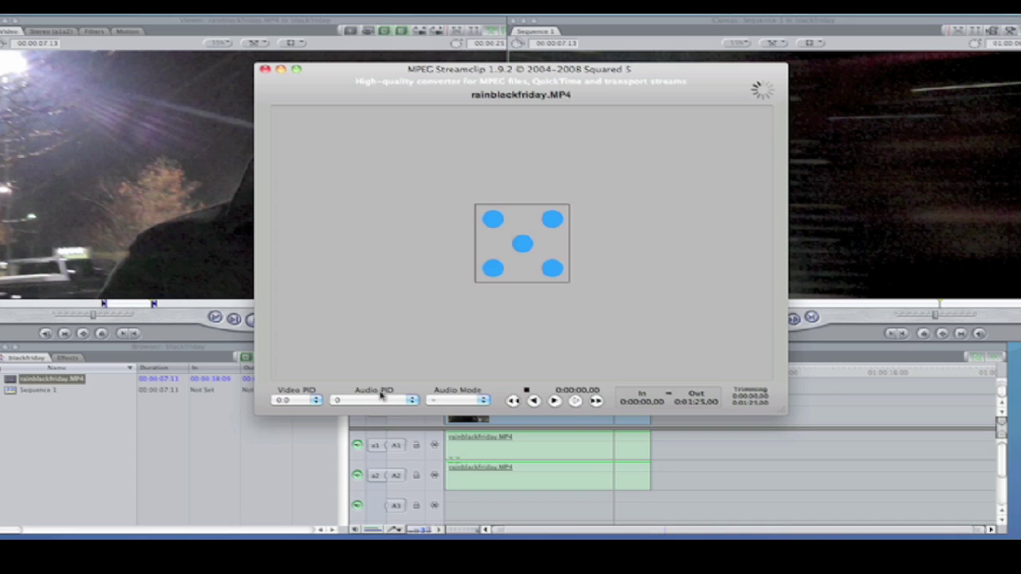
Step: Trim the clip to run from 0:00:02.21 to 0:00:27.13
drag(308, 360, 315, 362)
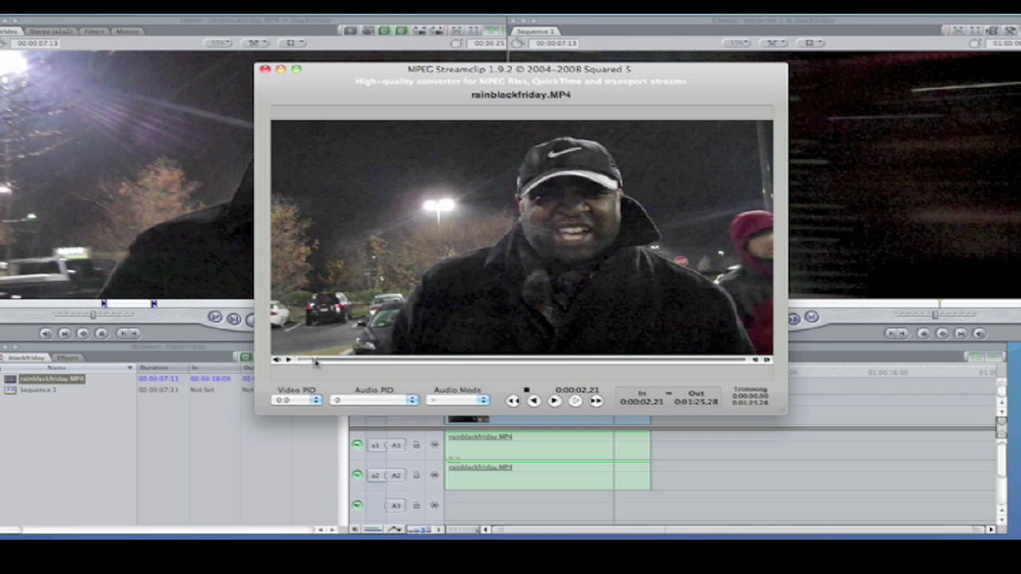
mouse_move(324, 363)
mouse_down()
mouse_move(453, 365)
mouse_move(444, 365)
mouse_up()
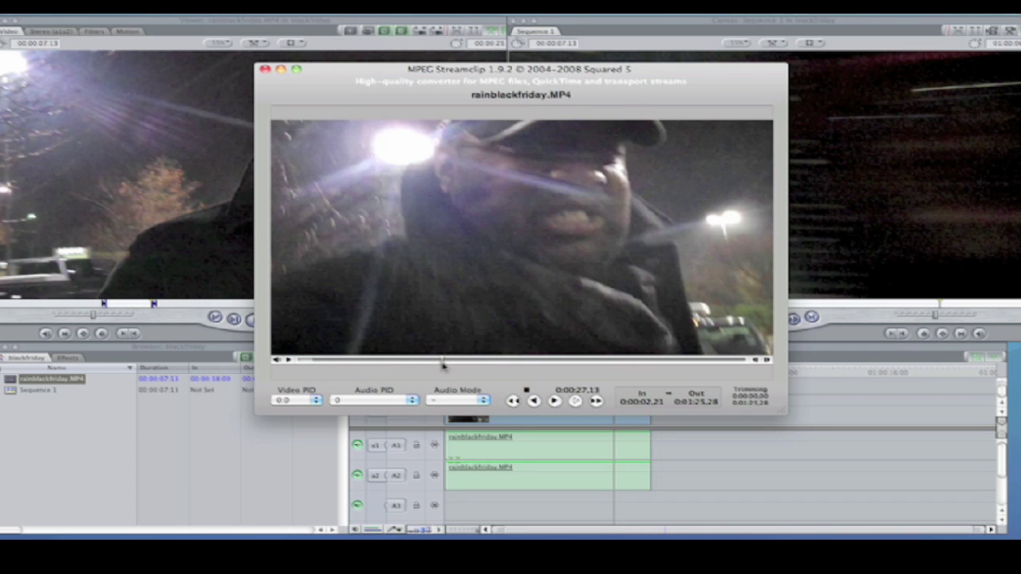
key(o)
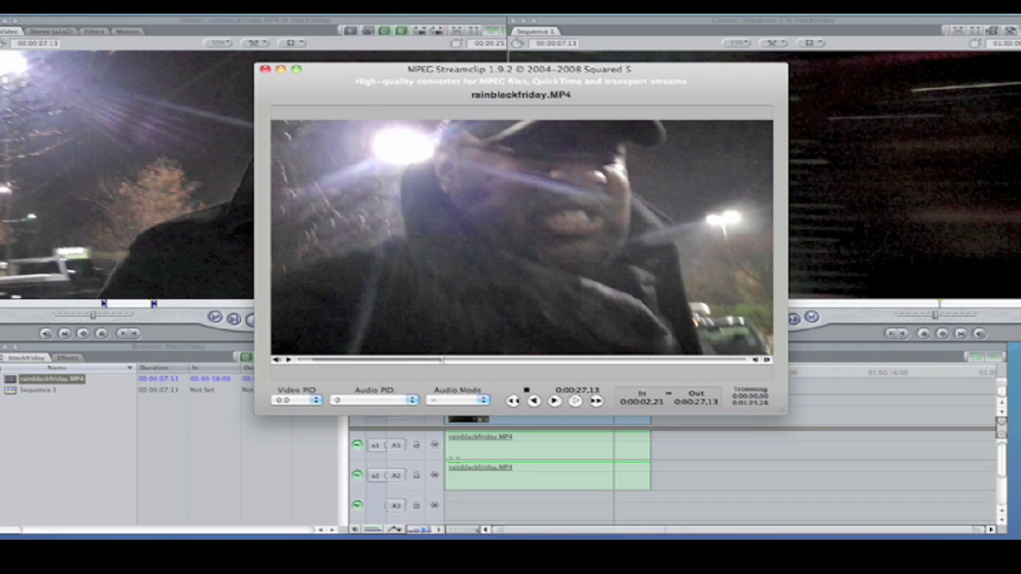
click(144, 7)
Step: Set the QuickTime export quality to 100% and browse the compression codec list
click(195, 116)
drag(512, 122, 623, 121)
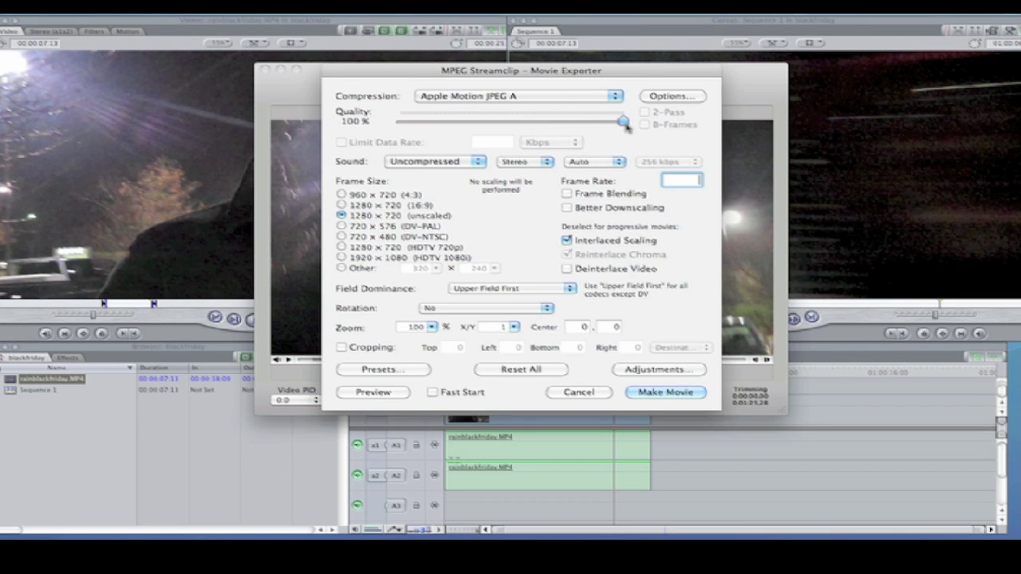
click(564, 98)
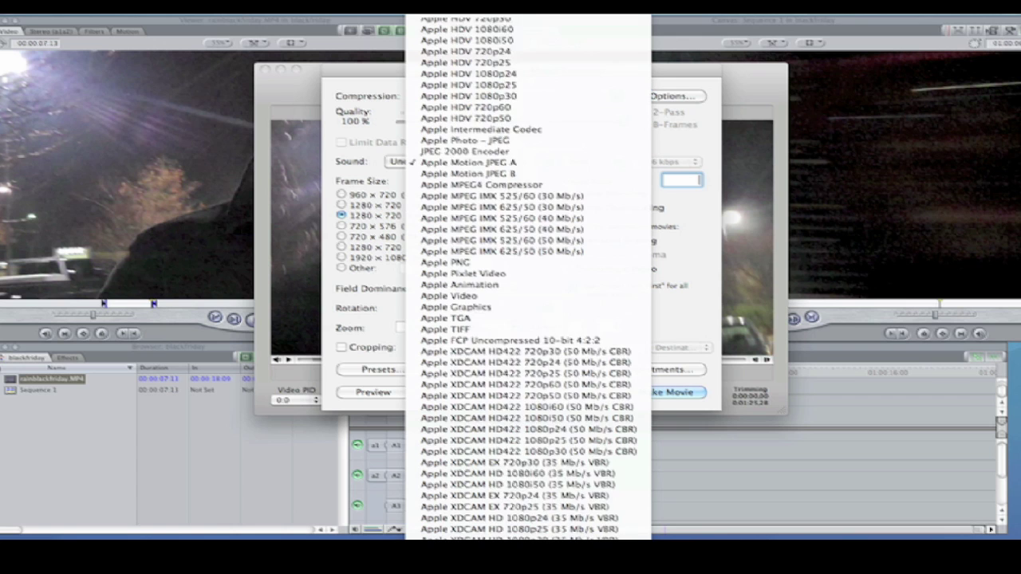
scroll(528, 277, up, 5)
scroll(528, 276, up, 5)
scroll(463, 74, down, 1)
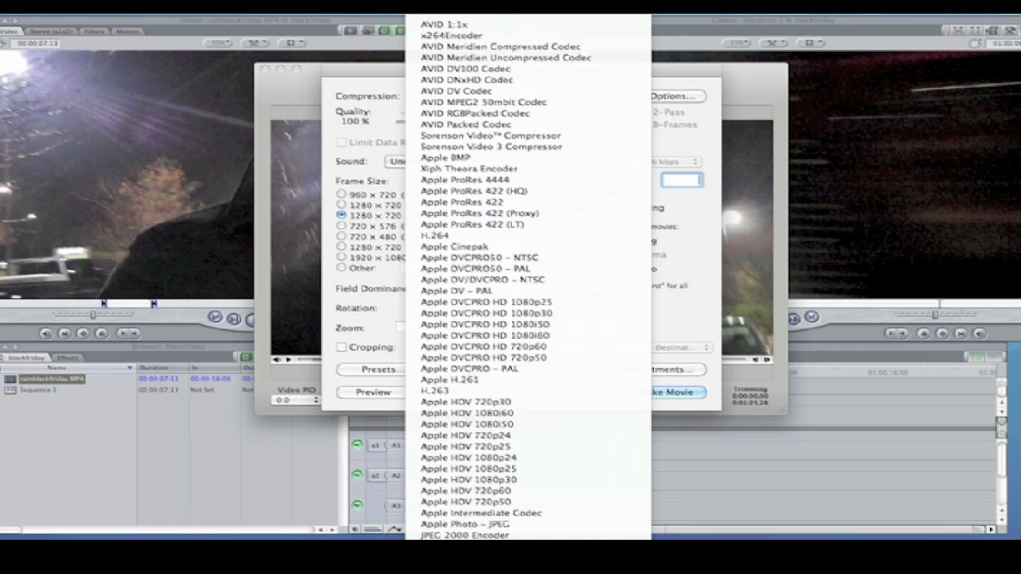
scroll(464, 74, down, 5)
scroll(463, 74, down, 5)
scroll(463, 74, down, 2)
scroll(519, 211, down, 2)
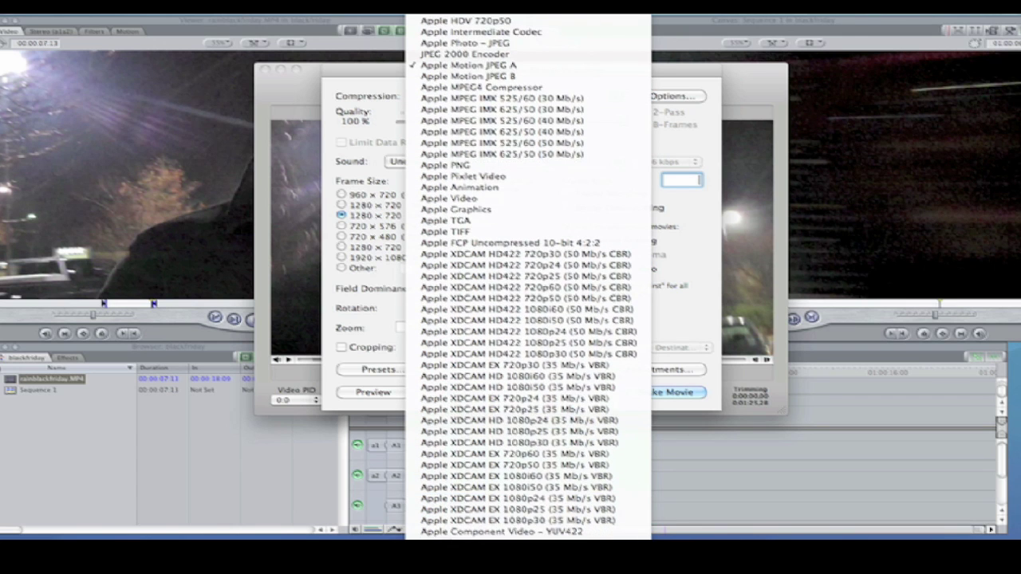
scroll(518, 211, up, 1)
scroll(518, 211, up, 4)
scroll(540, 192, up, 6)
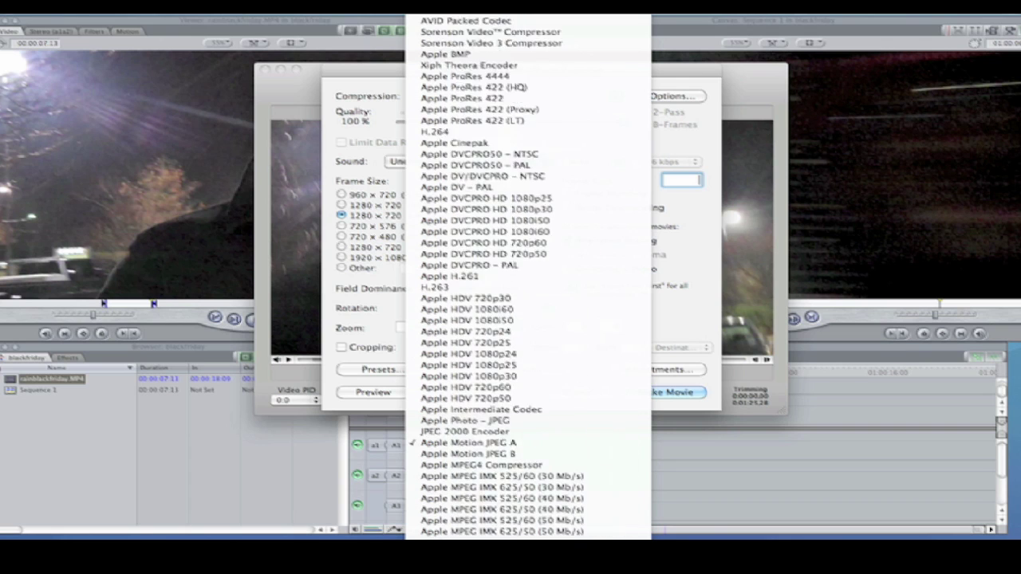
scroll(539, 191, up, 3)
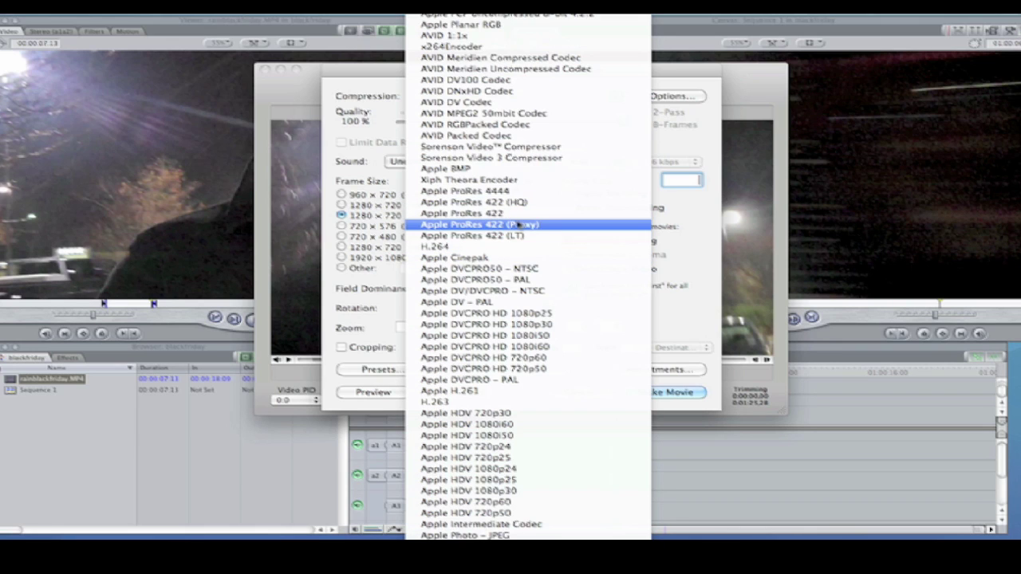
Step: Set compression to Apple ProRes 422 (Proxy) rather than ProRes 422 (LT)
click(524, 239)
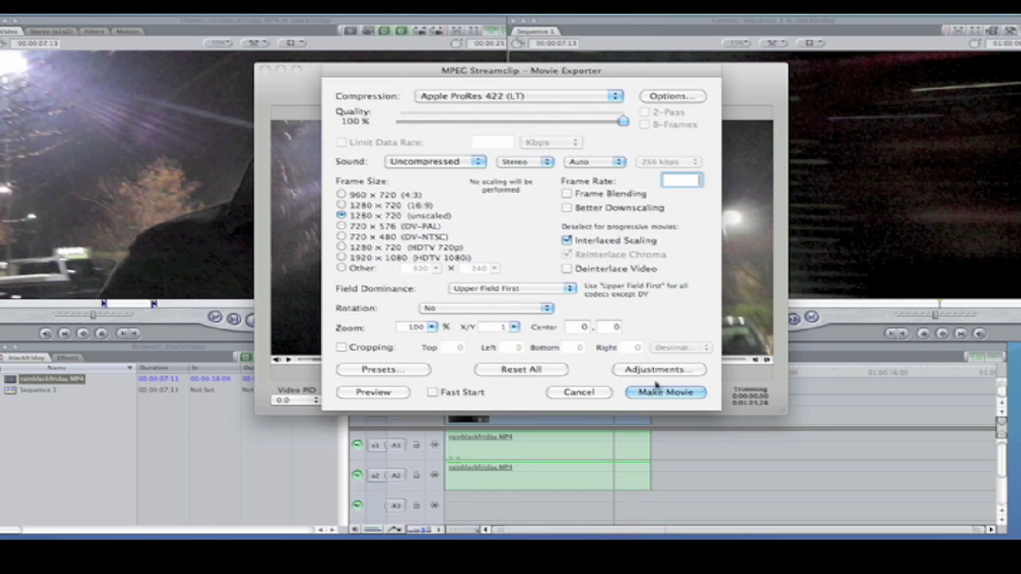
click(603, 96)
click(595, 86)
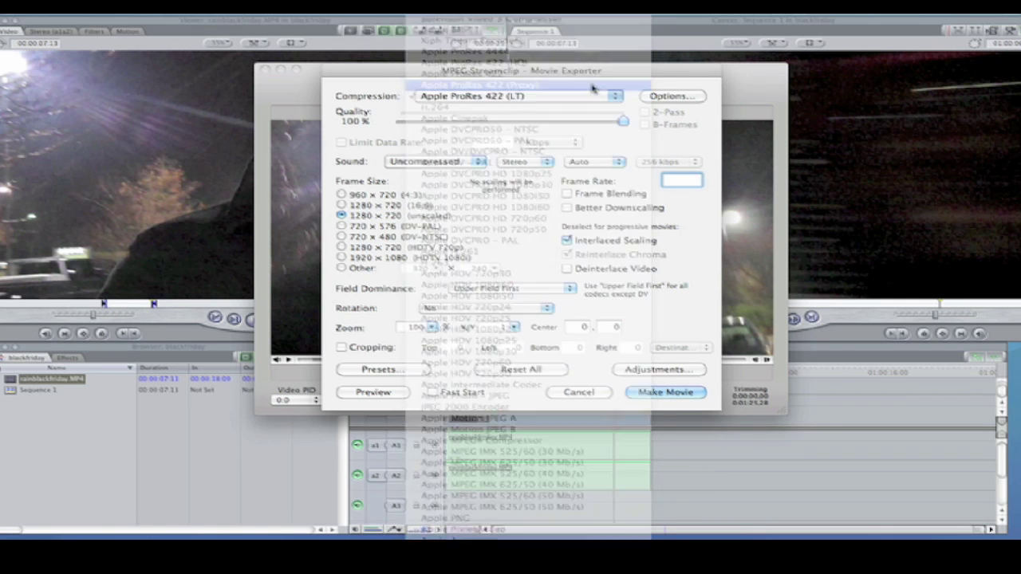
Step: Encode the movie as rainblackfriday_prores_proxy.mov in the 100VIDEO folder
click(674, 392)
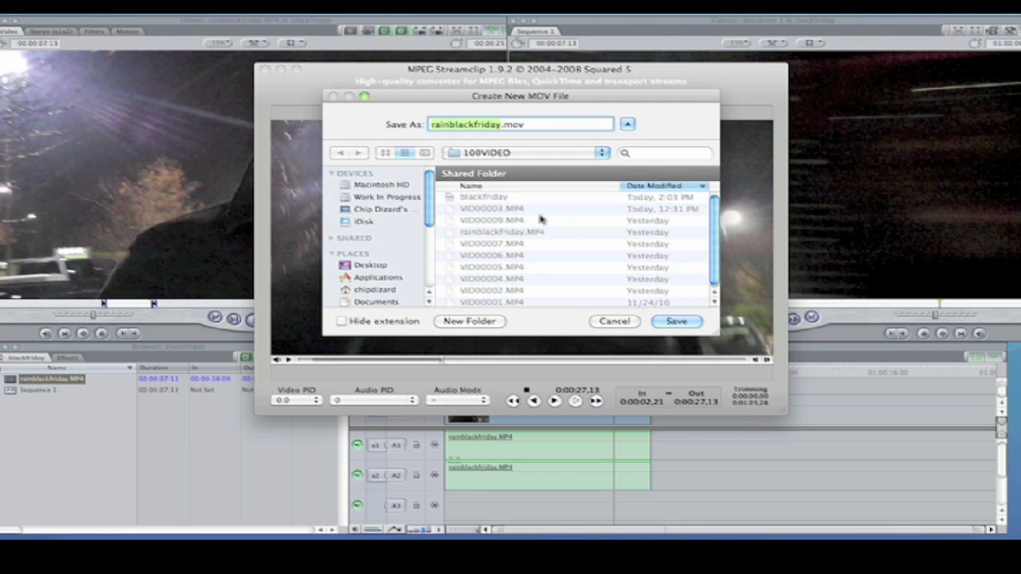
click(499, 125)
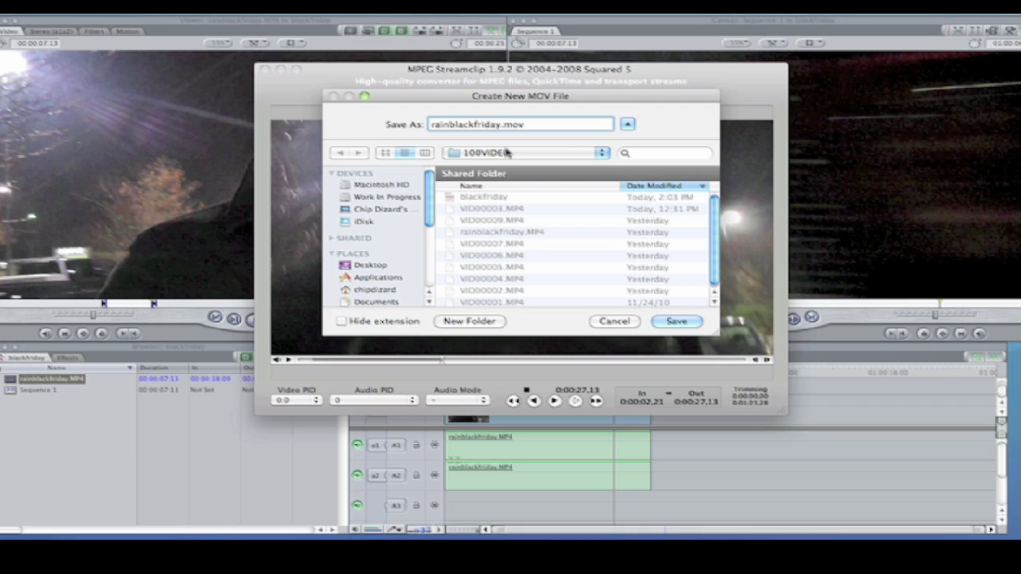
text(_pro)
text(res)
text(_proxy)
key(Return)
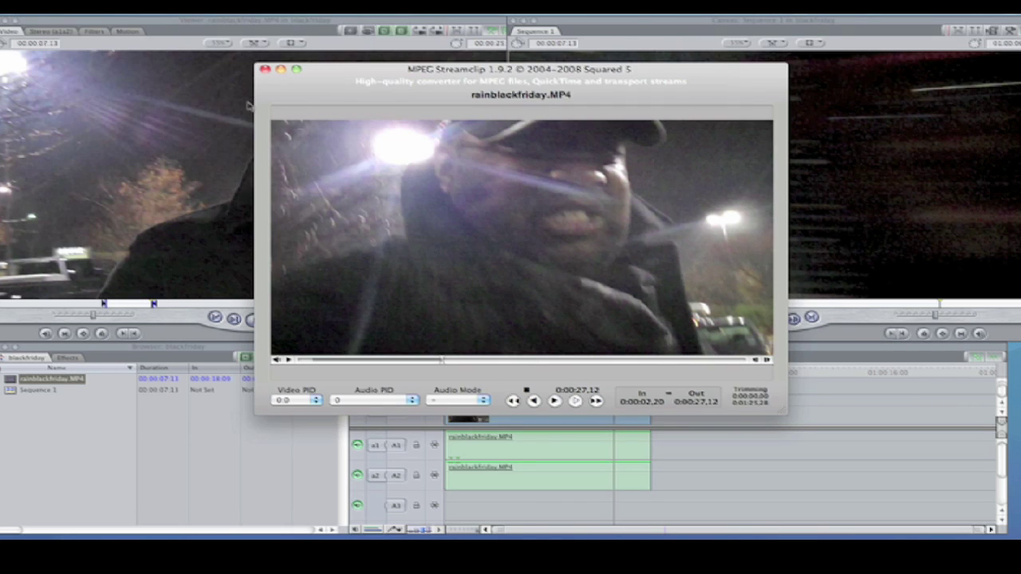
Step: Close MPEG Streamclip and import rainblackfriday_prores_proxy.mov into Final Cut Pro
click(266, 70)
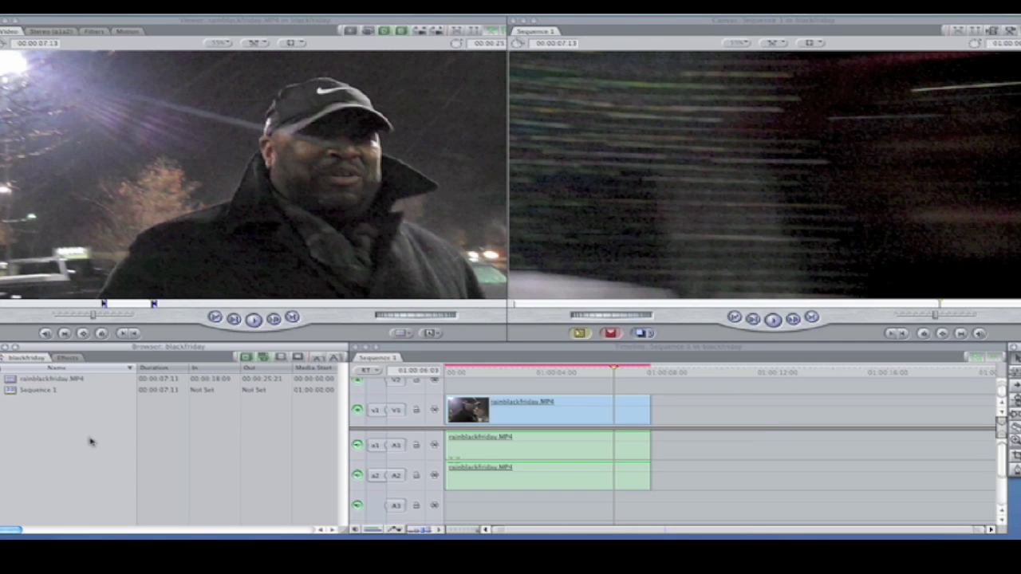
key(super+i)
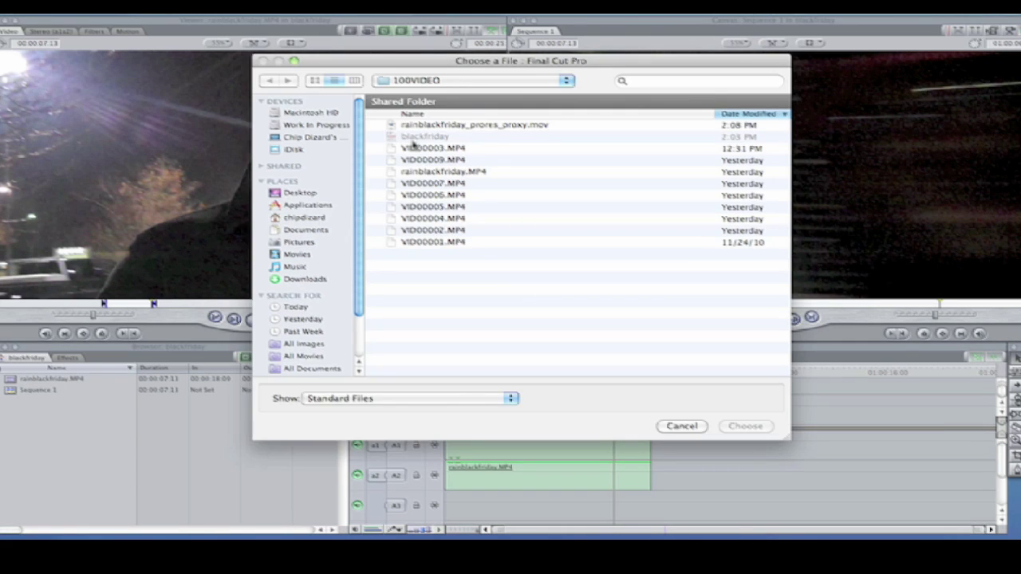
double_click(422, 126)
Step: Widen the Compressor column to show Apple ProRes 422 (Proxy) and place the clip in Sequence 1
click(50, 455)
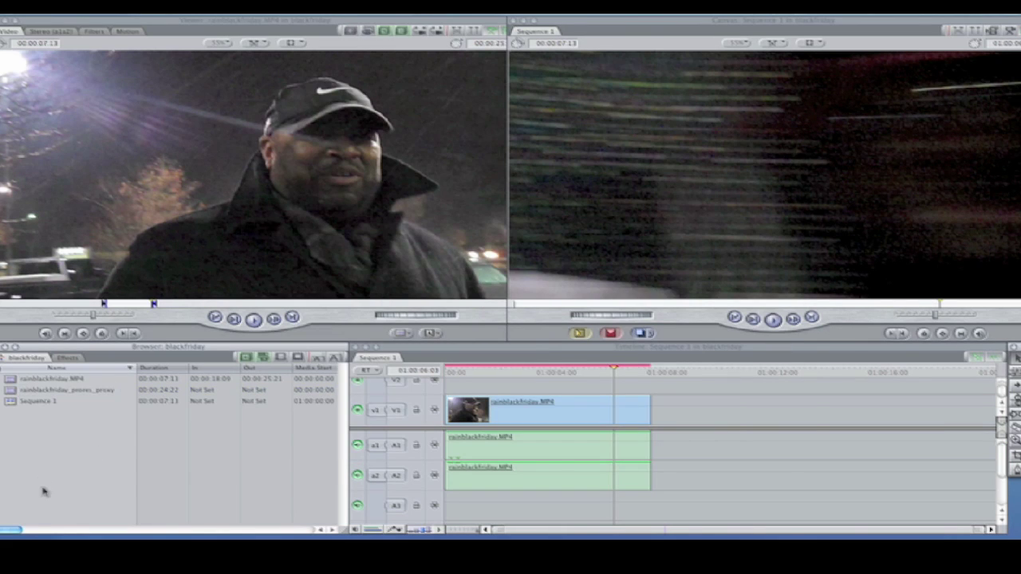
drag(13, 532, 110, 529)
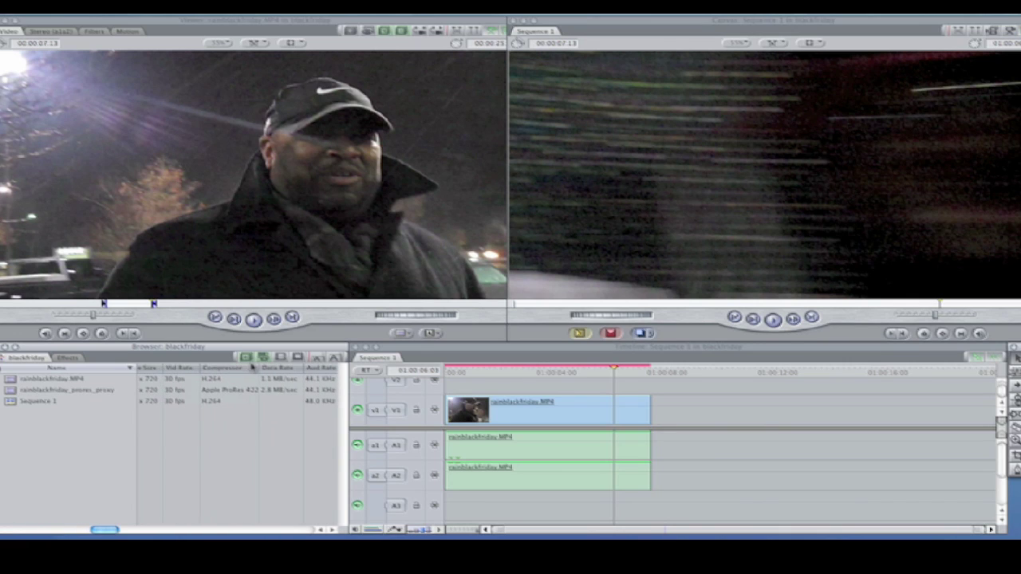
mouse_move(257, 368)
mouse_down()
mouse_move(313, 371)
mouse_move(272, 372)
mouse_up()
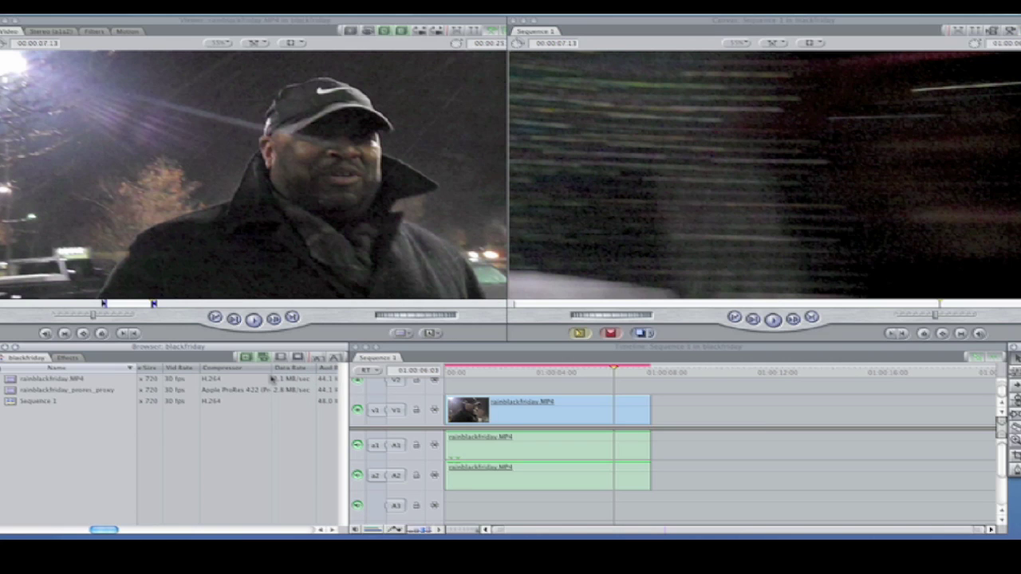
drag(4, 391, 710, 412)
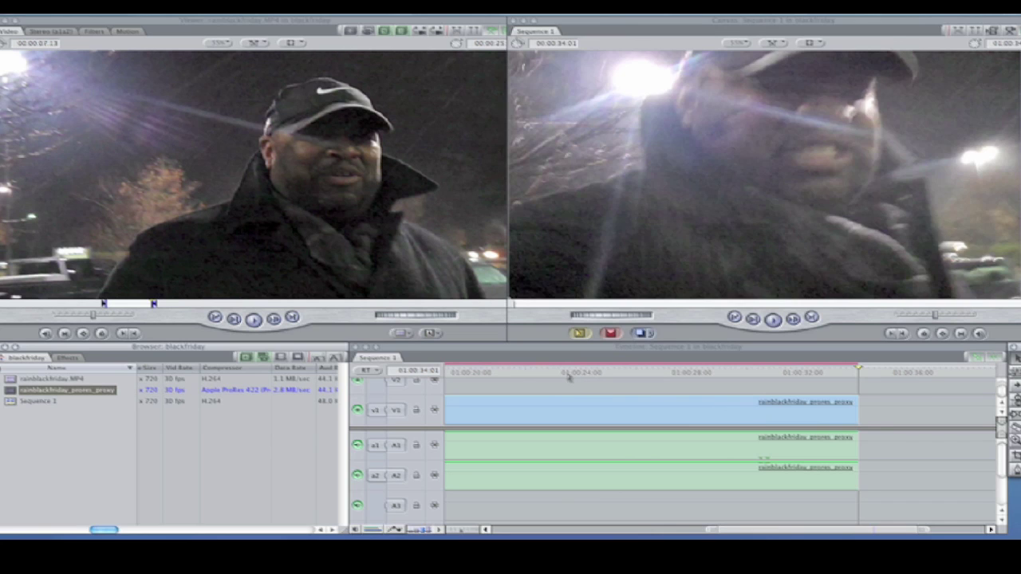
Step: Delete all clips from Sequence 1
click(566, 375)
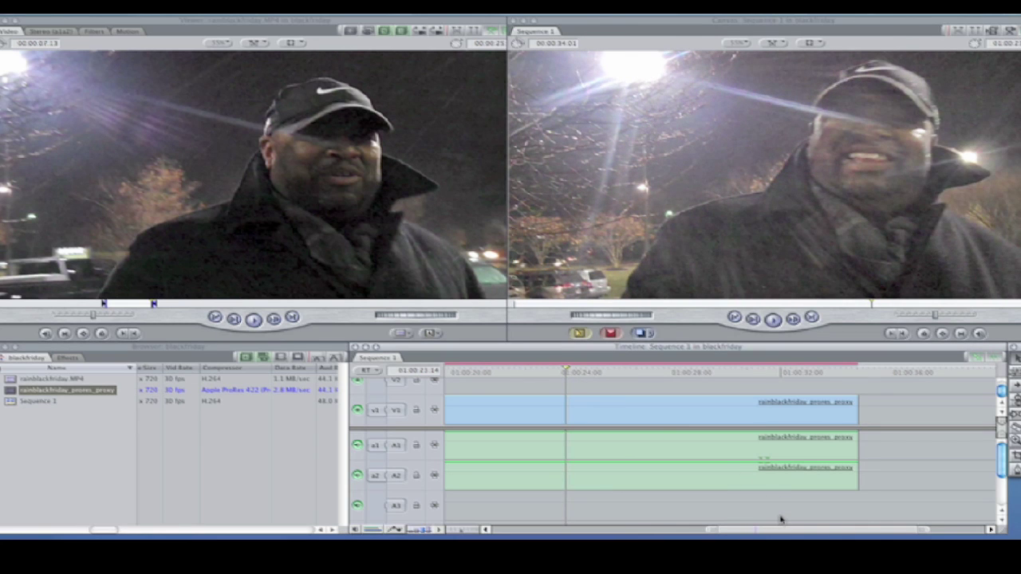
key(ctrl+a)
key(Delete)
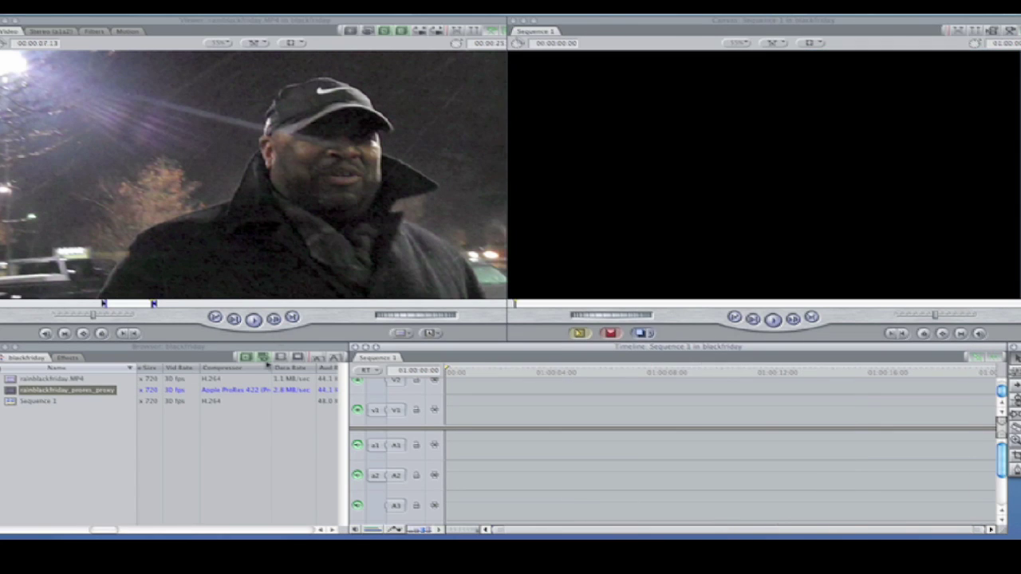
Step: Create a new sequence named Pro Res Proxy and open it
click(78, 455)
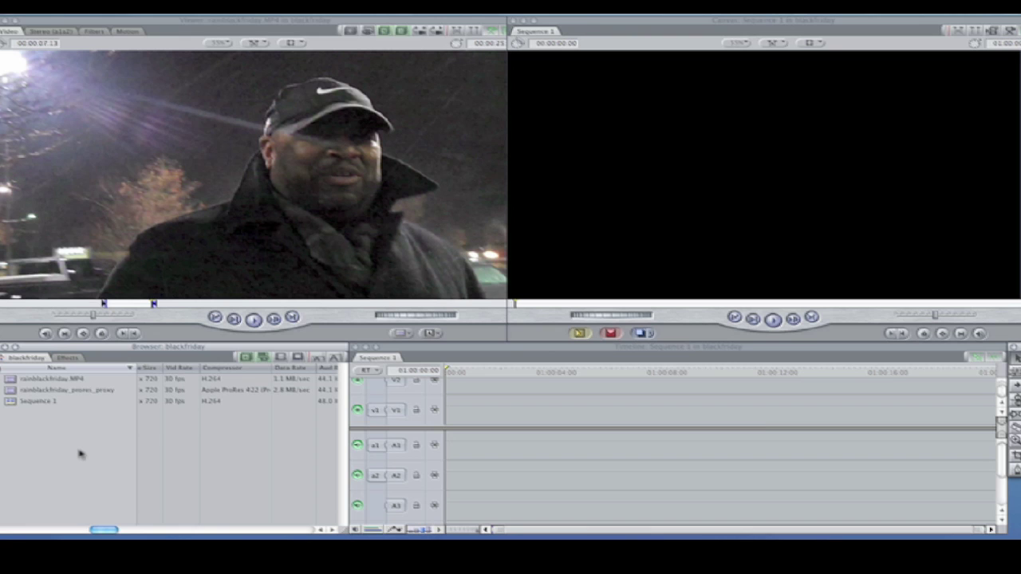
key(ctrl+n)
text(Pro R)
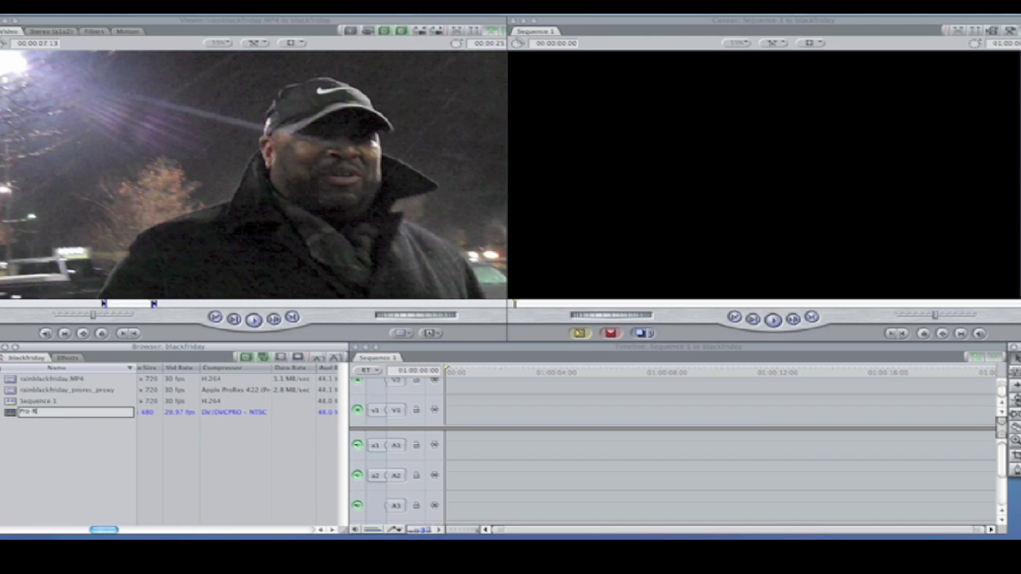
text(es Proxy)
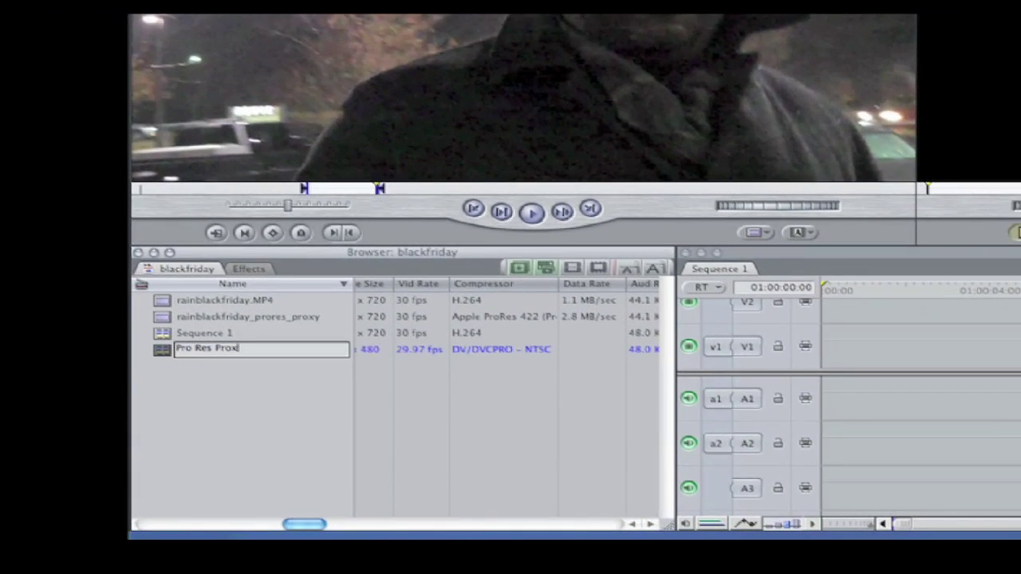
key(Return)
double_click(175, 303)
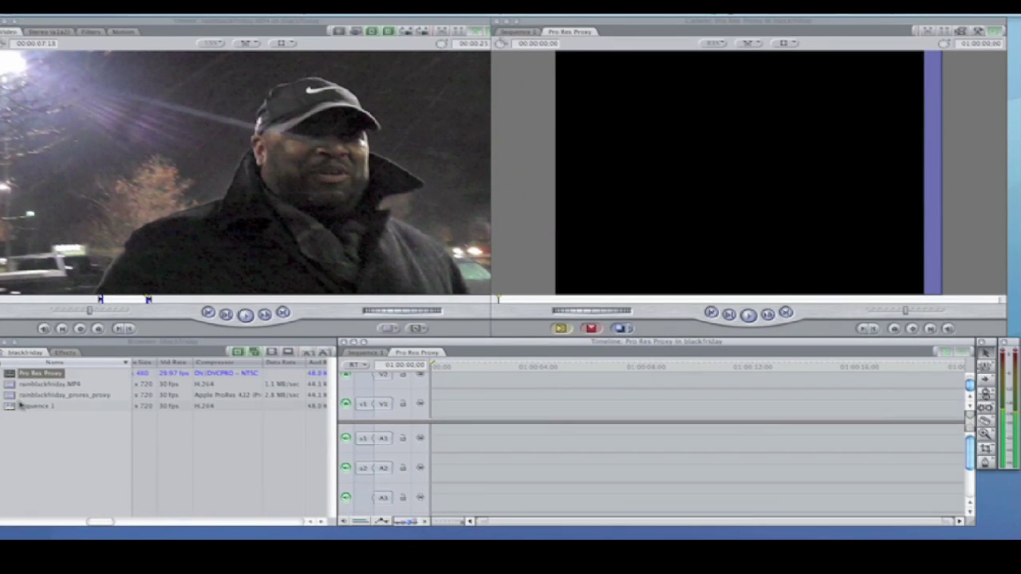
click(16, 398)
Step: Mark about four seconds of the proxy clip and edit it into Pro Res Proxy, matching settings
double_click(12, 396)
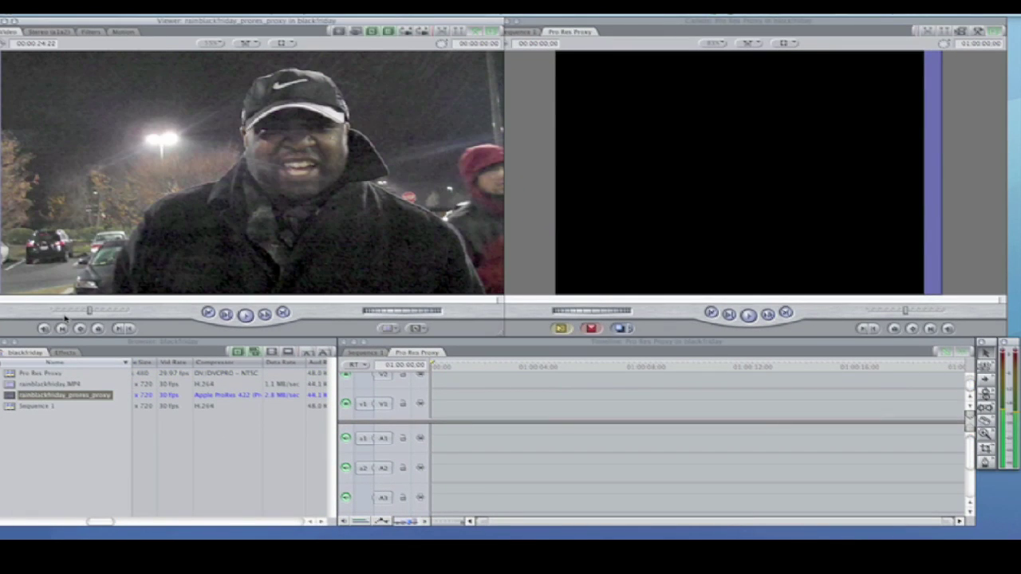
key(space)
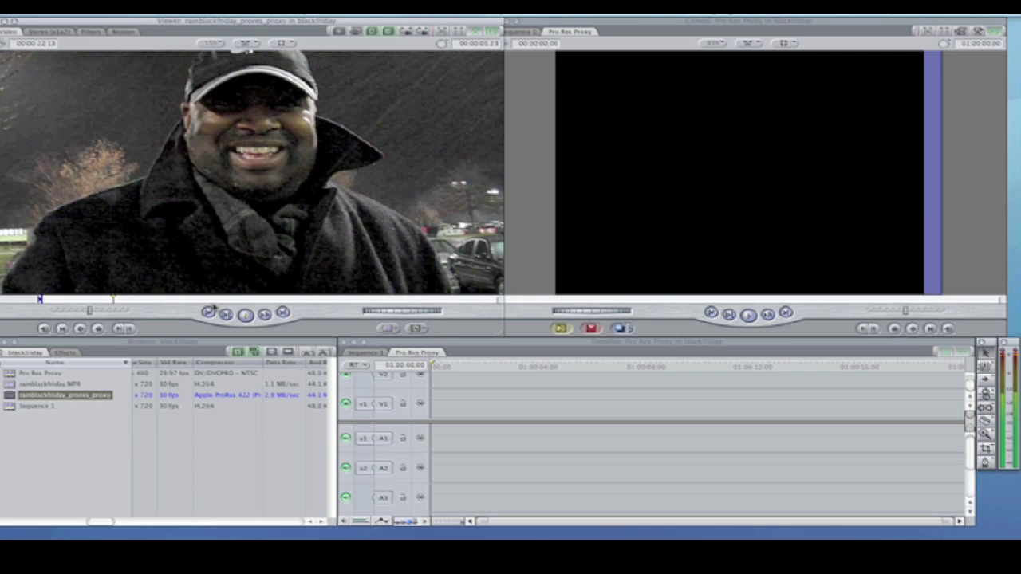
key(o)
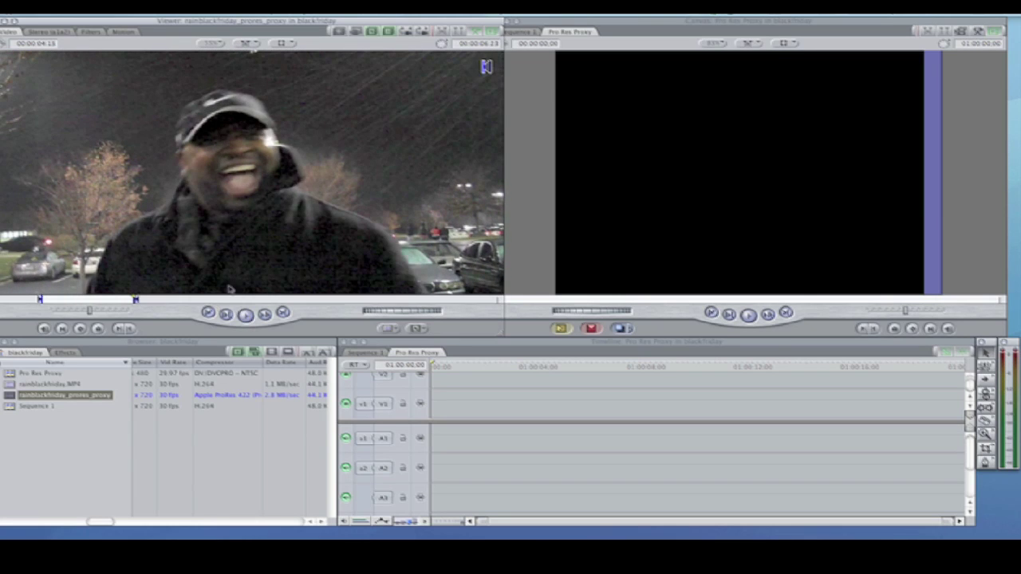
click(614, 200)
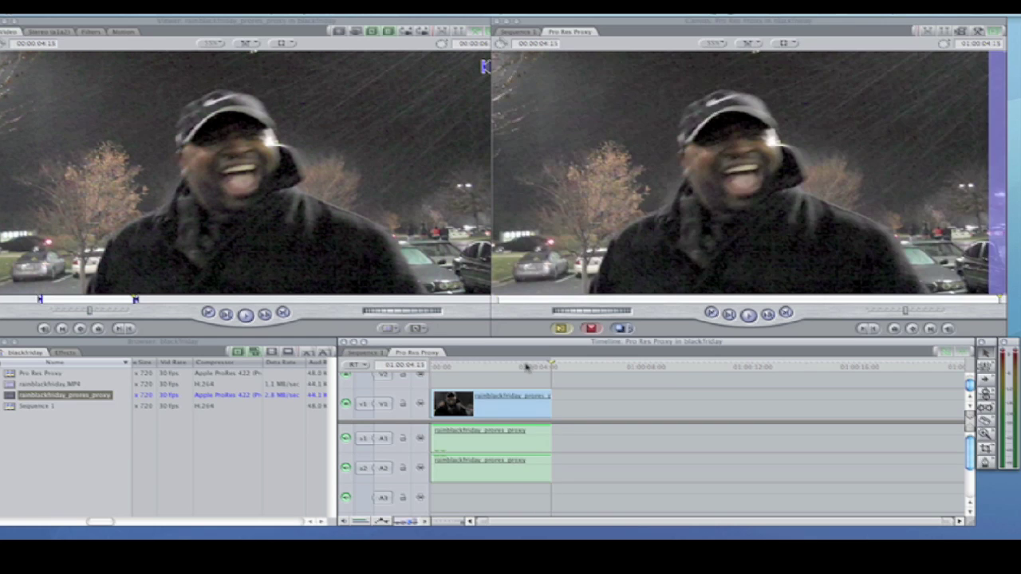
drag(528, 364, 478, 367)
key(space)
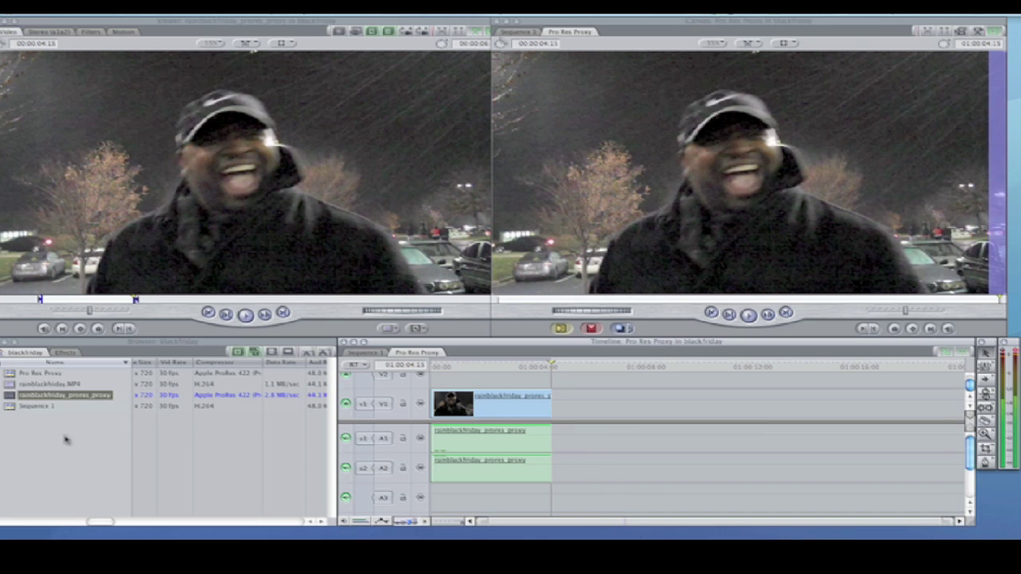
click(11, 385)
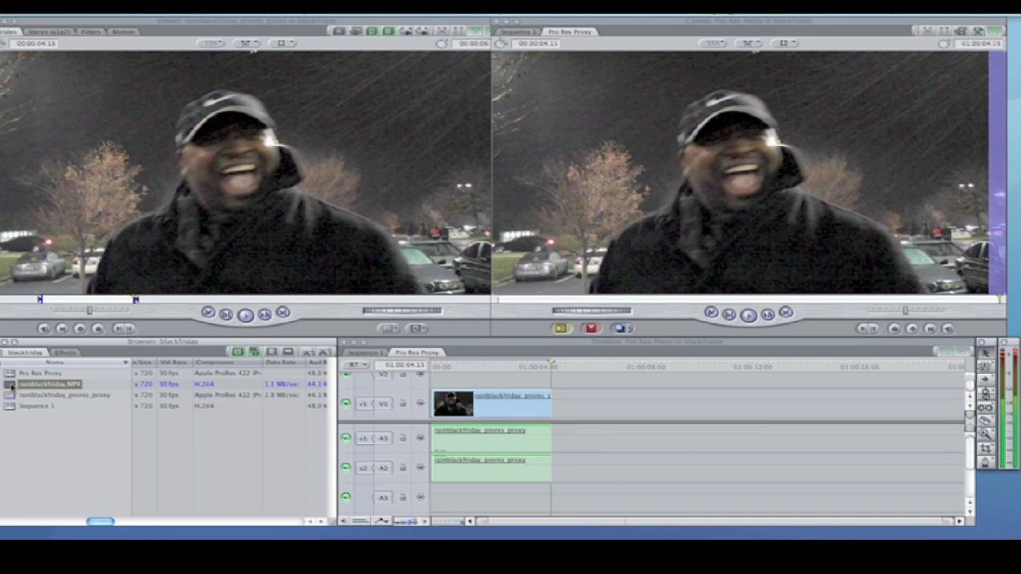
click(16, 386)
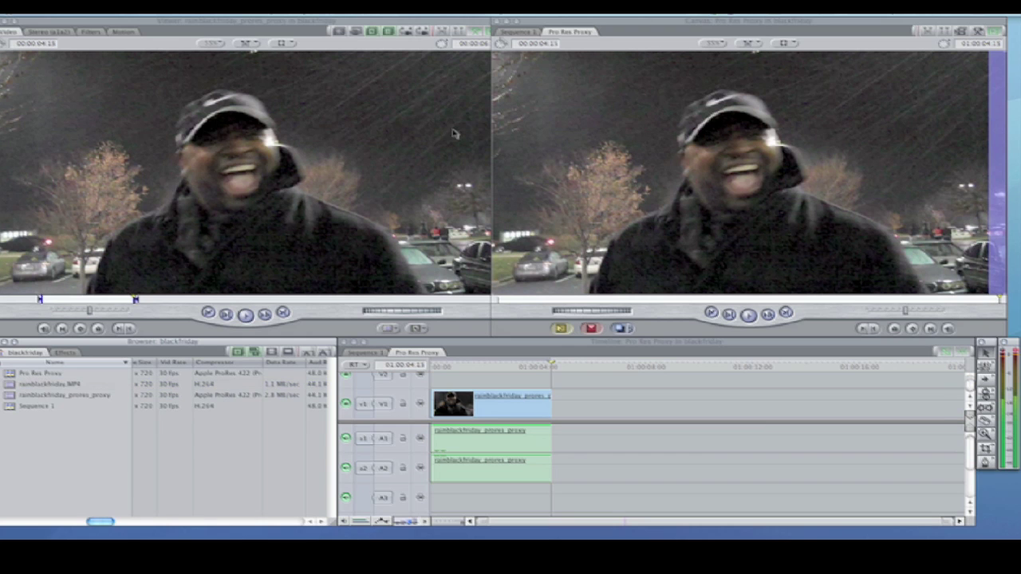